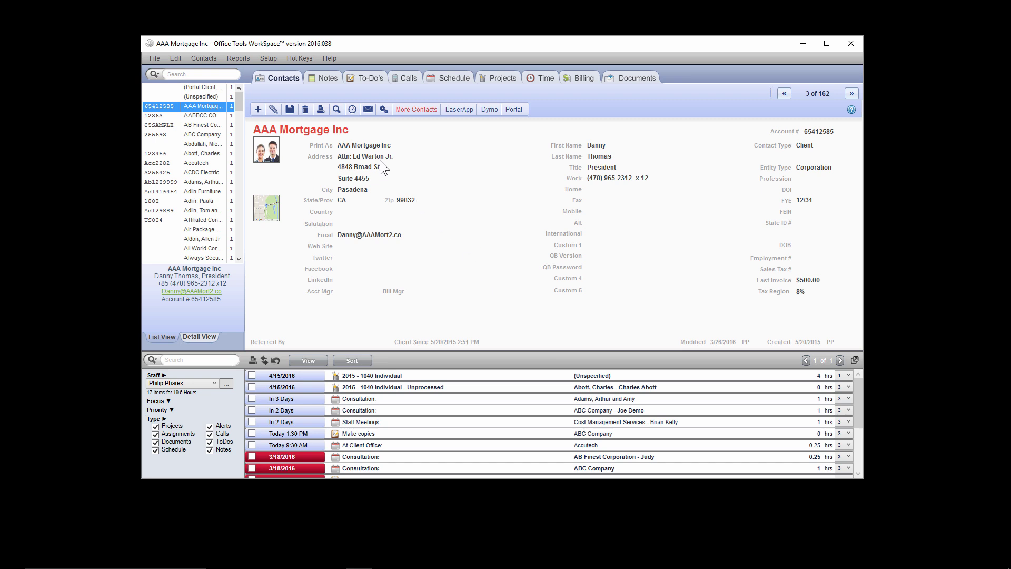
# Step: Start a new project definition with the description "Individual Tax Return"
pyautogui.click(273, 60)
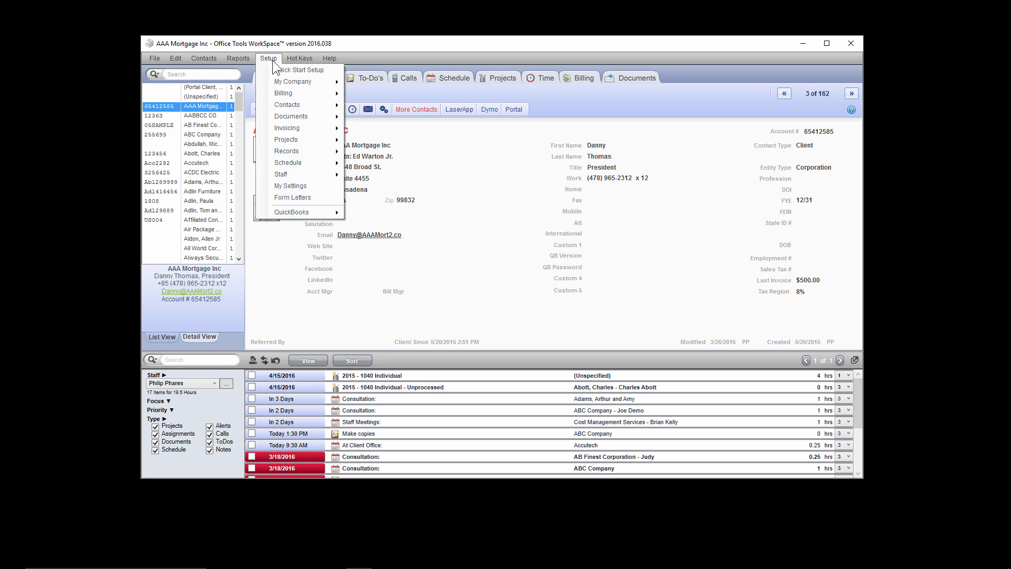
pyautogui.moveTo(311, 139)
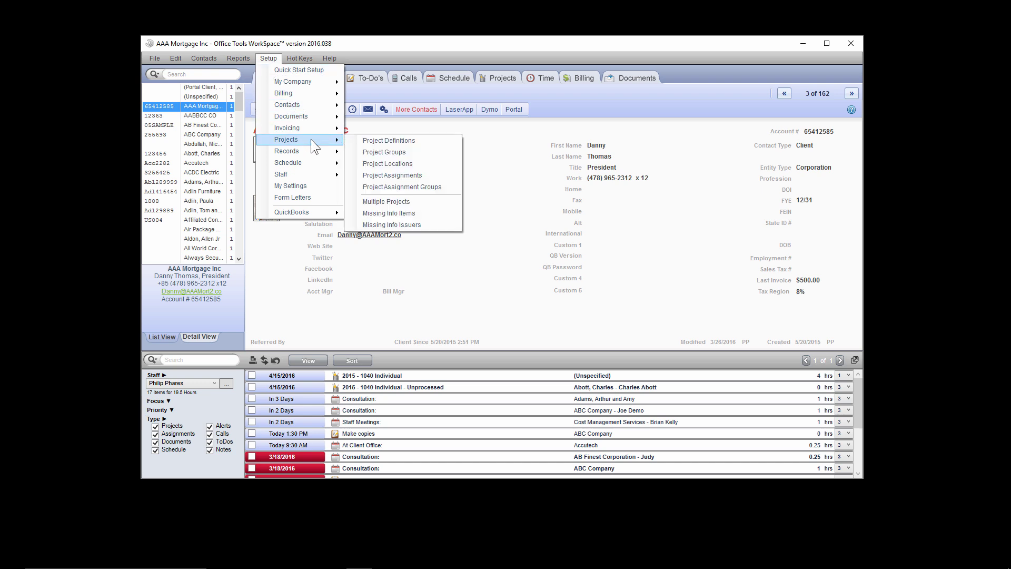
pyautogui.click(368, 141)
pyautogui.moveTo(207, 21); pyautogui.dragTo(545, 170)
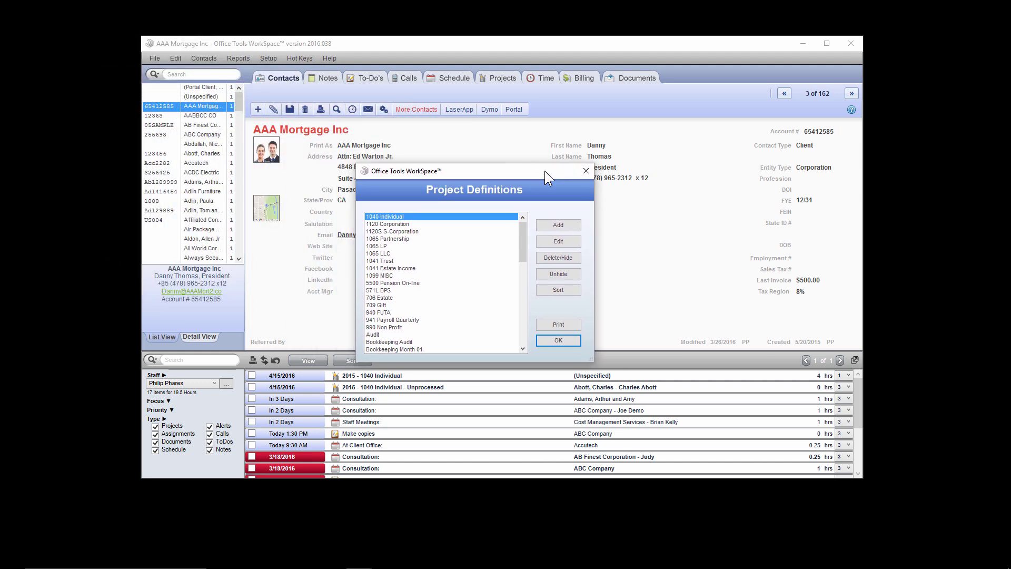
pyautogui.click(558, 225)
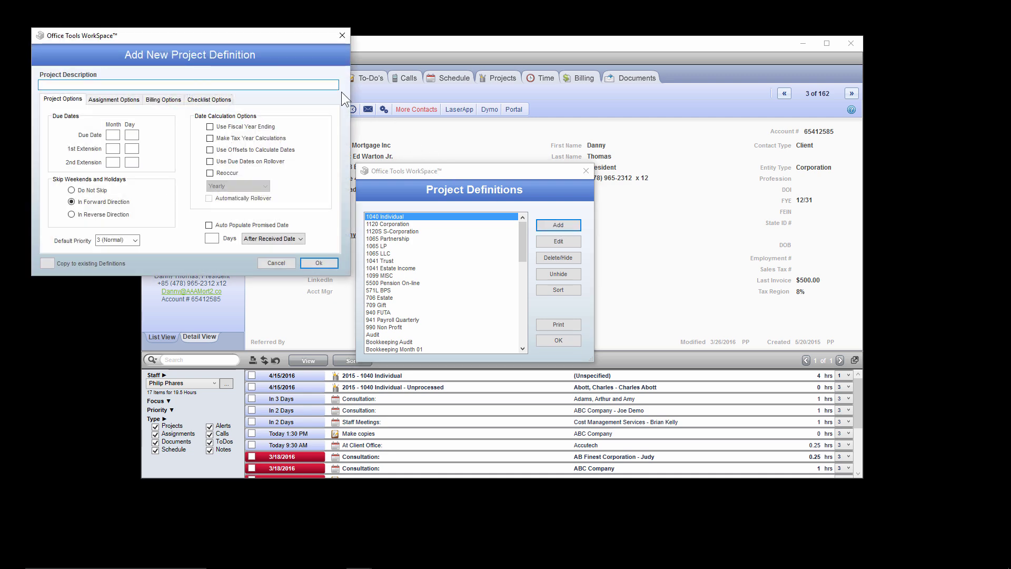
pyautogui.moveTo(294, 38); pyautogui.dragTo(577, 152)
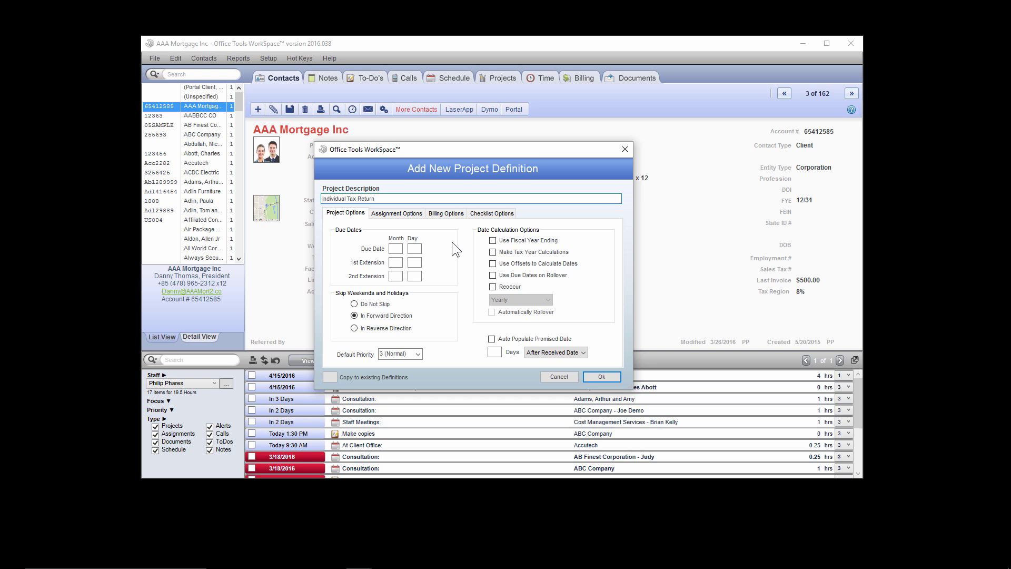
# Step: Set the due date to month 4, day 15 and the first extension to month 10, day 15
pyautogui.click(397, 249)
pyautogui.press('Tab')
pyautogui.press('Tab')
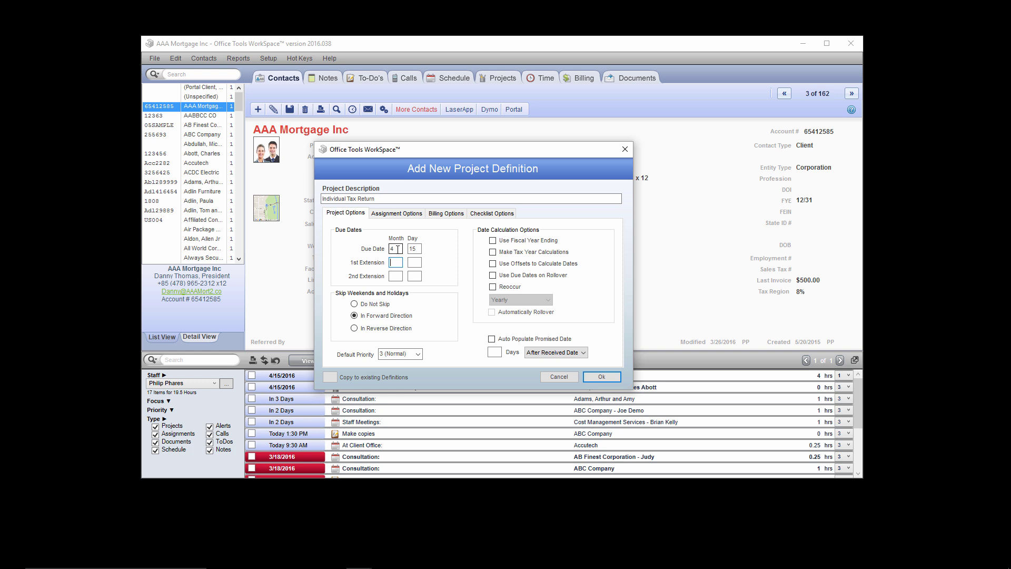
pyautogui.write('0')
pyautogui.press('Tab')
pyautogui.write('15')
# Step: Keep the default priority at 3 (Normal) and enable Make Tax Year Calculations
pyautogui.click(420, 353)
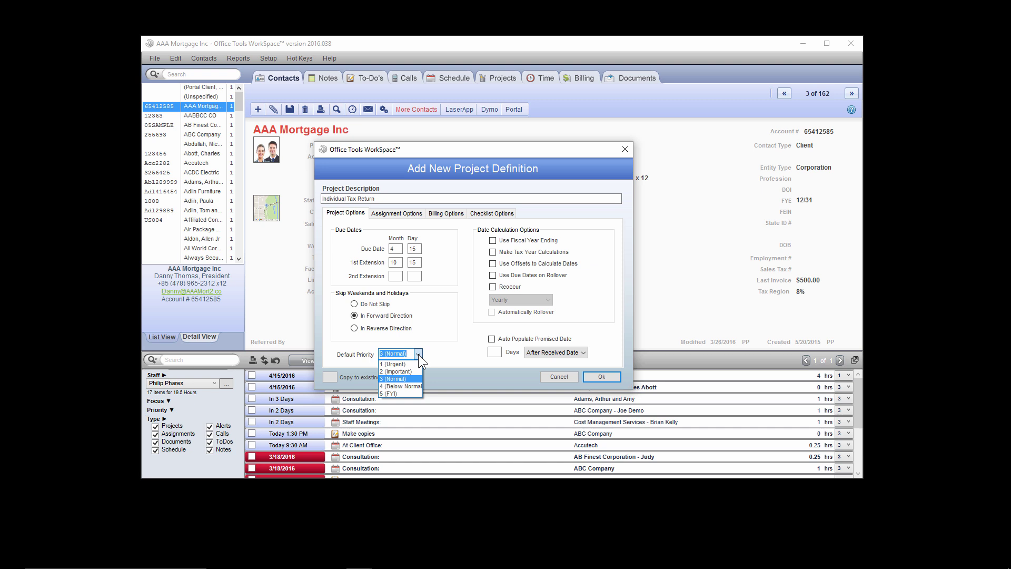
pyautogui.click(418, 354)
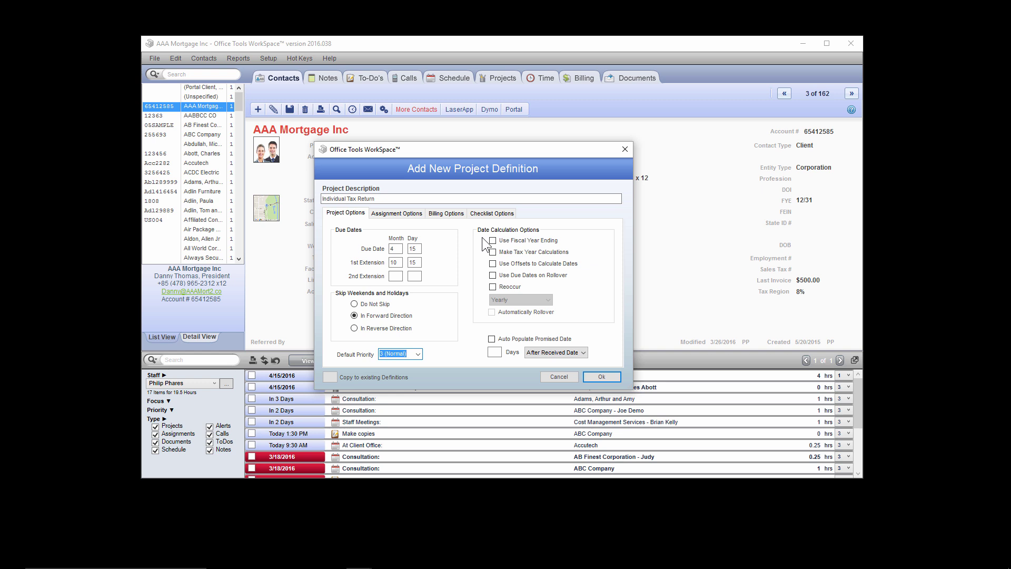
pyautogui.click(511, 255)
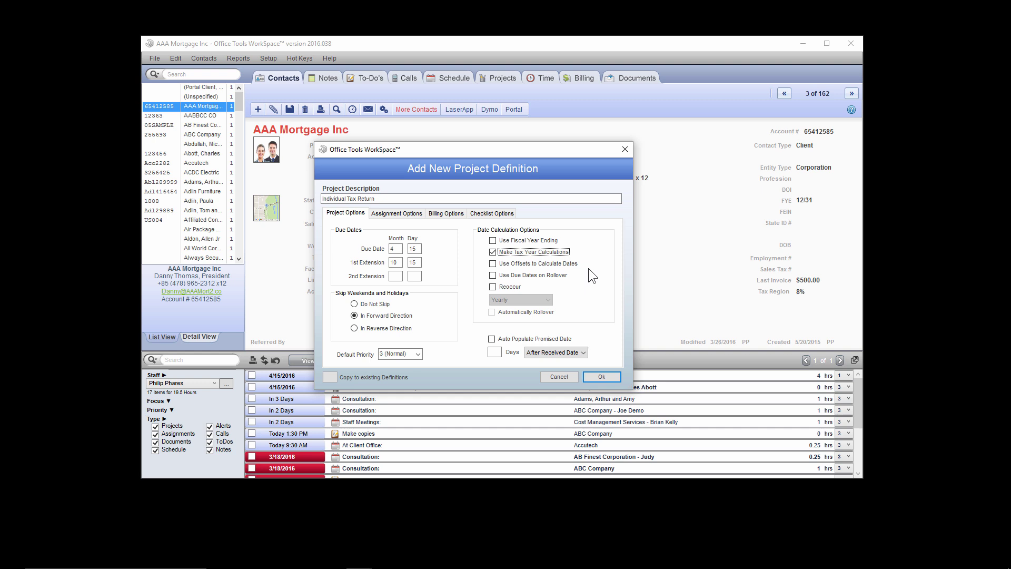
# Step: Try calculating dates from fiscal year ending with offsets, using a due date offset of 3 months
pyautogui.click(548, 242)
pyautogui.click(548, 242)
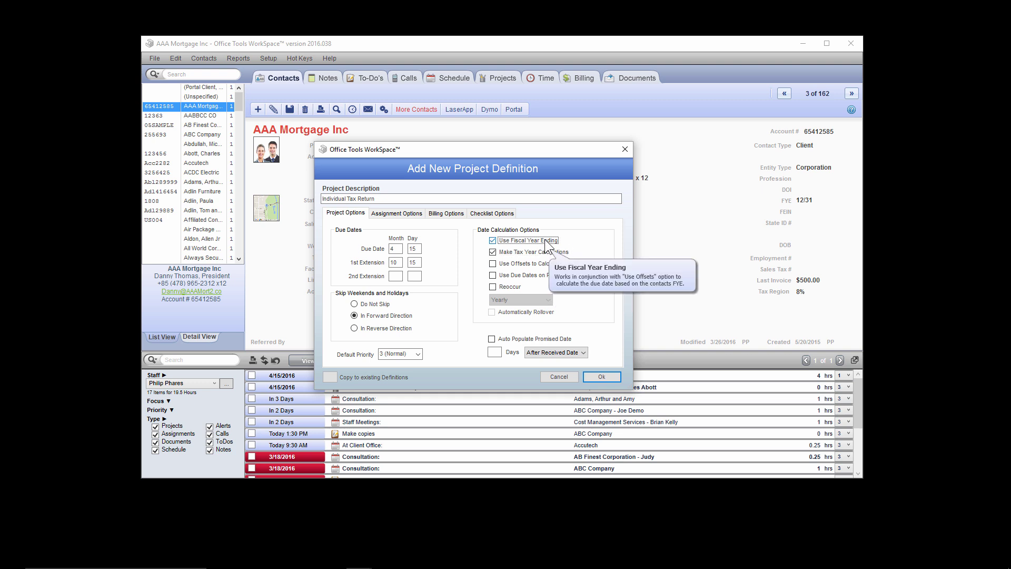
pyautogui.click(572, 265)
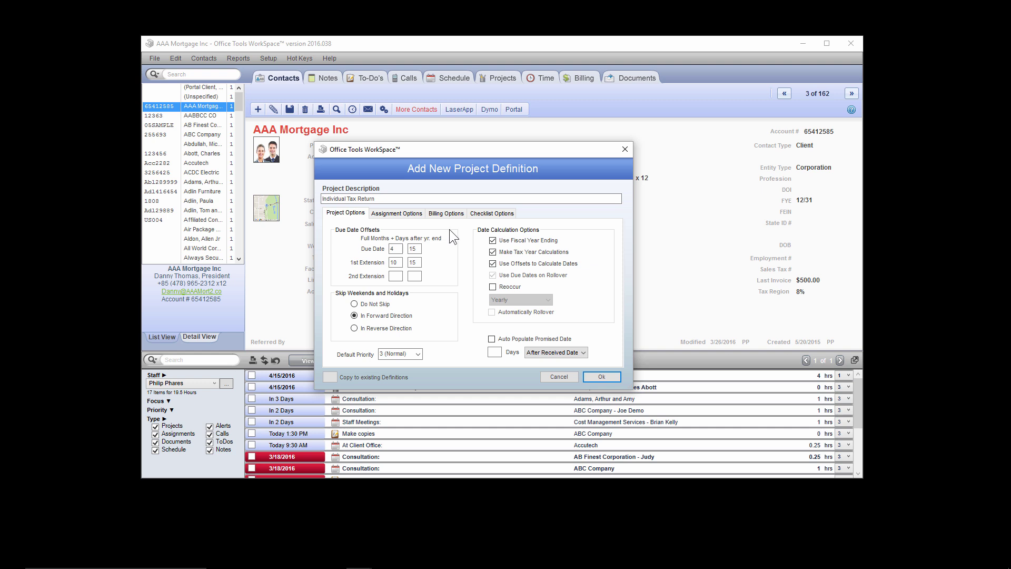
pyautogui.doubleClick(391, 248)
# Step: Turn off the fiscal year ending and offset options, and set the due date month to 4 and first extension month to 10
pyautogui.click(523, 239)
pyautogui.click(521, 263)
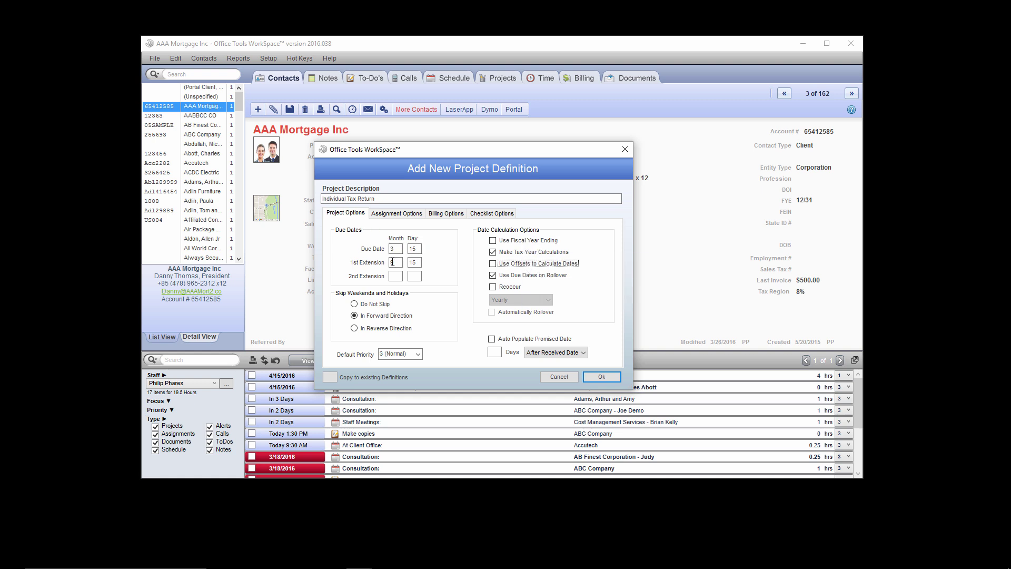
pyautogui.click(391, 249)
pyautogui.write('4')
pyautogui.press('Tab')
pyautogui.press('Tab')
pyautogui.write('10')
pyautogui.press('Tab')
pyautogui.press('Tab')
# Step: Disable Use Due Dates on Rollover and make the project reoccur with Automatically Rollover enabled
pyautogui.click(492, 275)
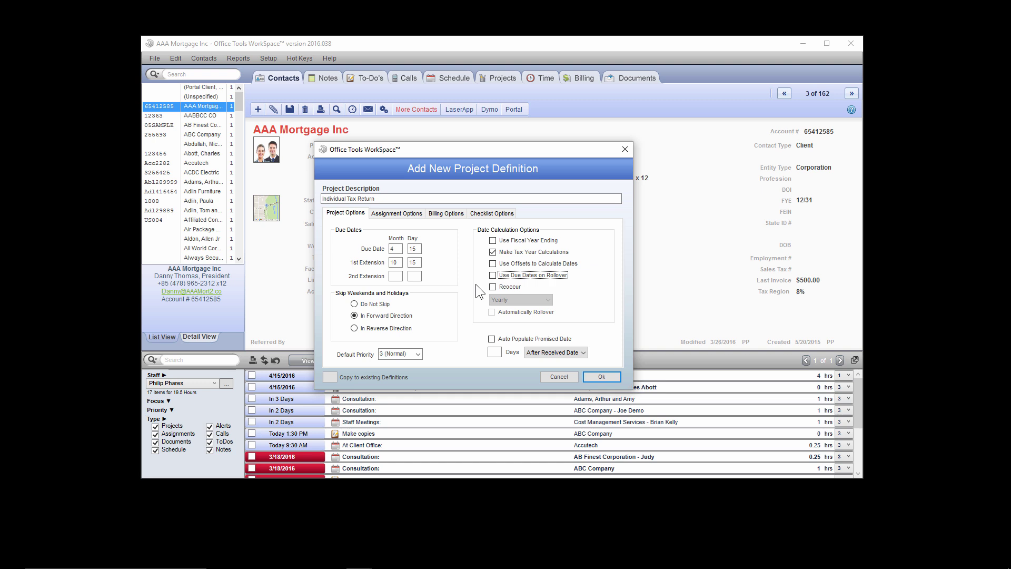
pyautogui.click(493, 286)
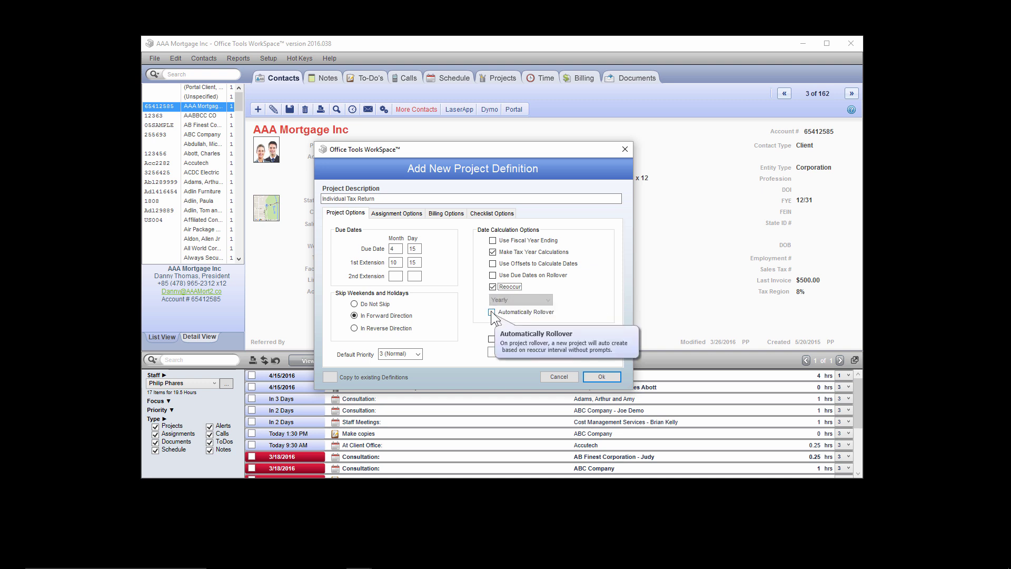
pyautogui.click(491, 311)
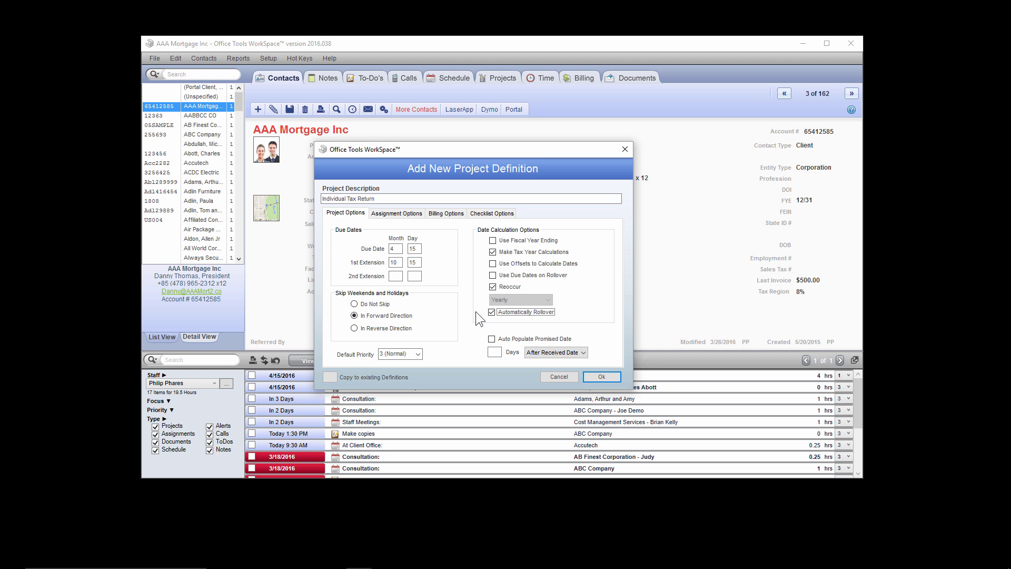
# Step: Turn off Make Tax Year Calculations and show the available reoccurrence intervals
pyautogui.click(493, 251)
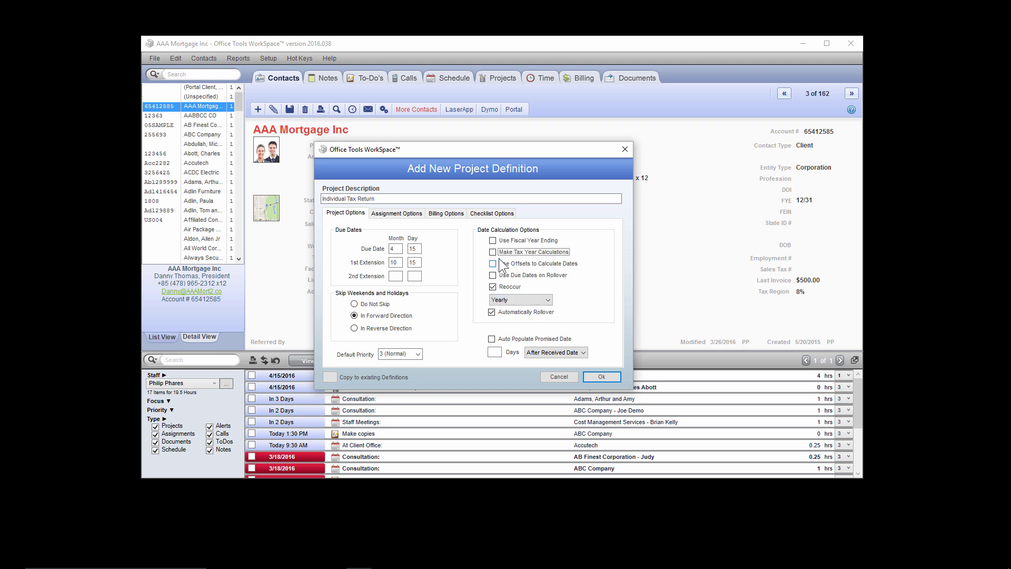
pyautogui.moveTo(508, 255)
pyautogui.click(545, 298)
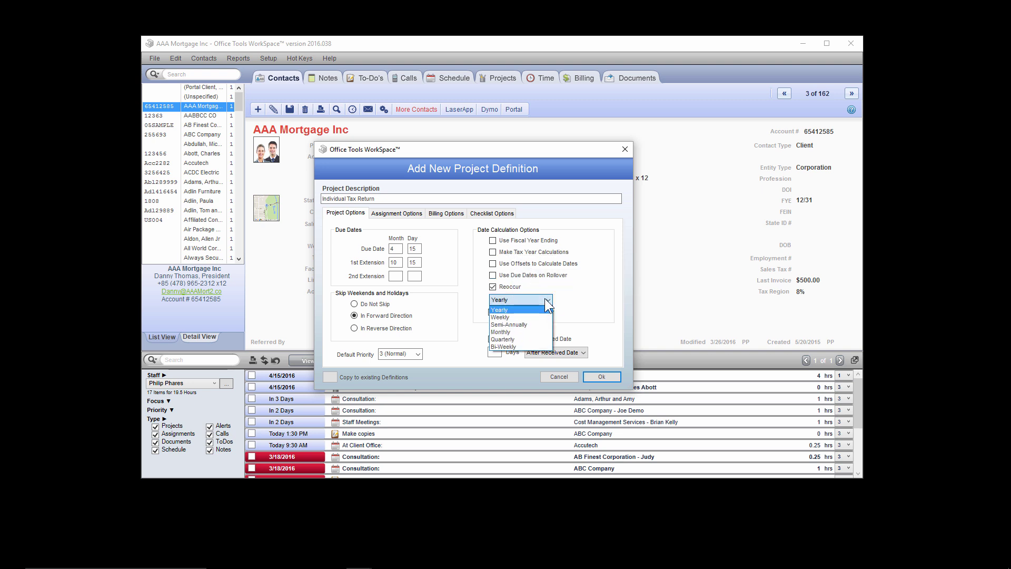
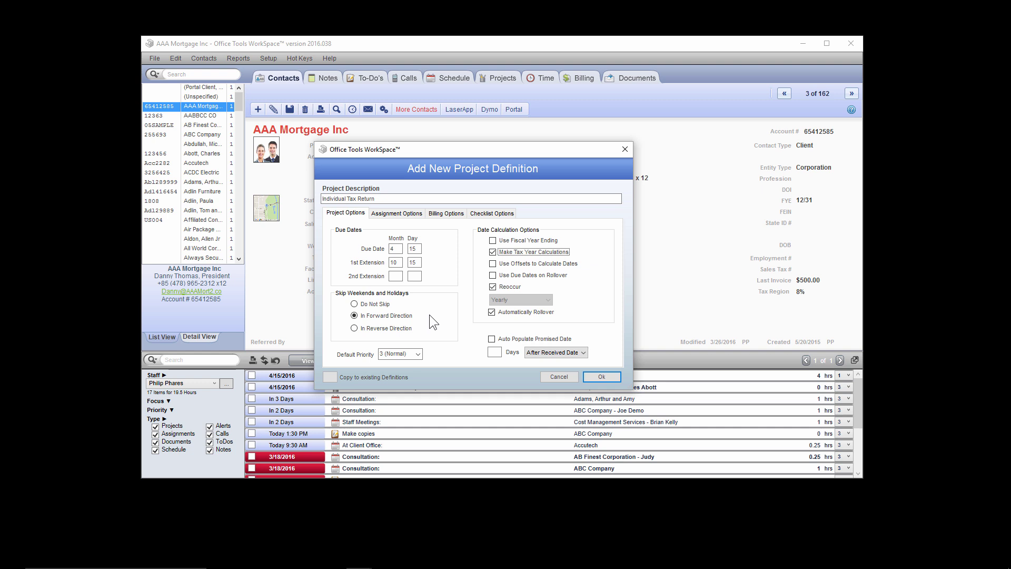
# Step: Set weekend and holiday handling to Do Not Skip and enable Use Due Dates on Rollover
pyautogui.click(492, 274)
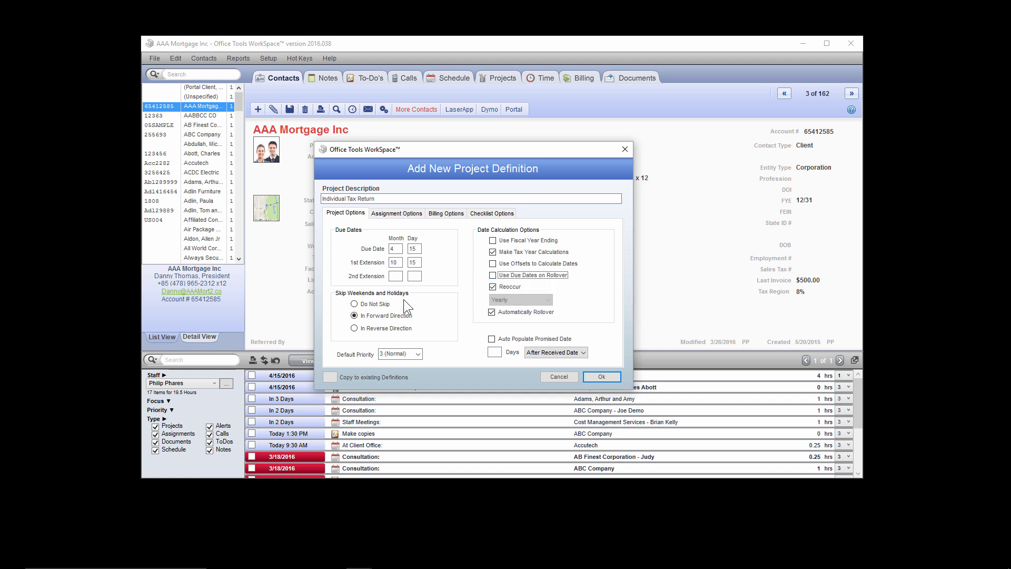
pyautogui.click(384, 305)
pyautogui.click(510, 275)
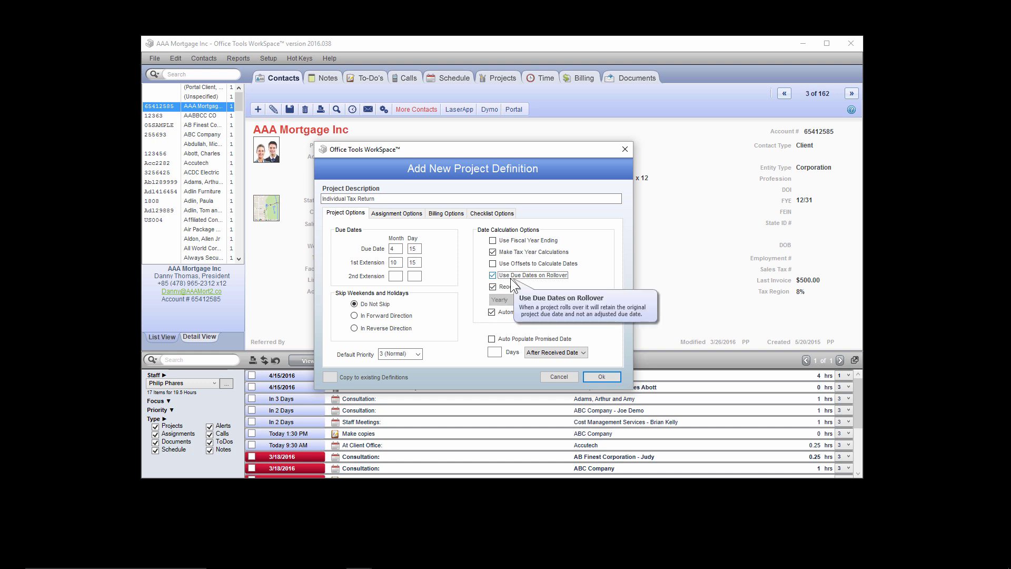
# Step: Enable Auto Populate Promised Date and set it to 14 days after the received date
pyautogui.click(526, 337)
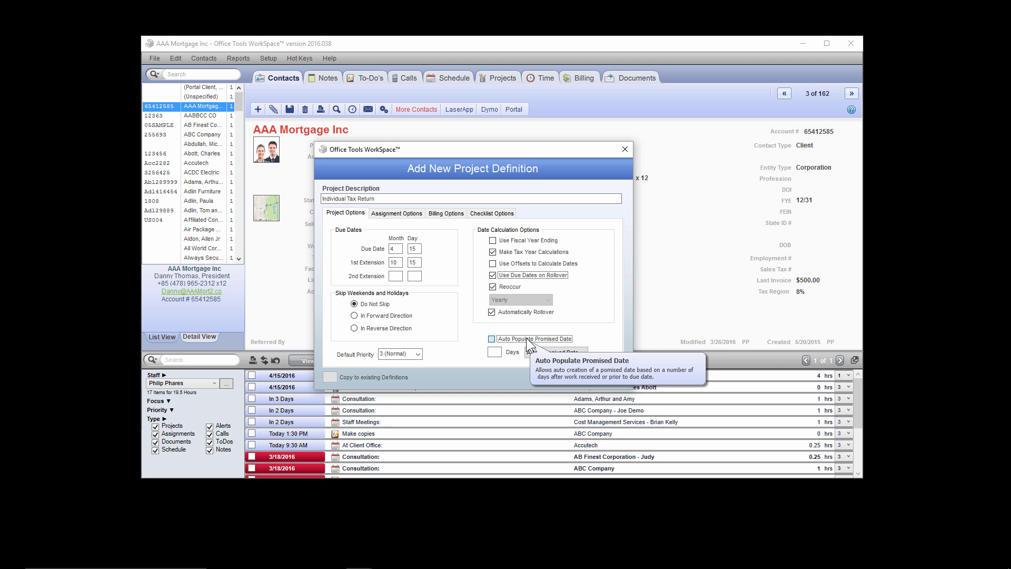
pyautogui.click(500, 353)
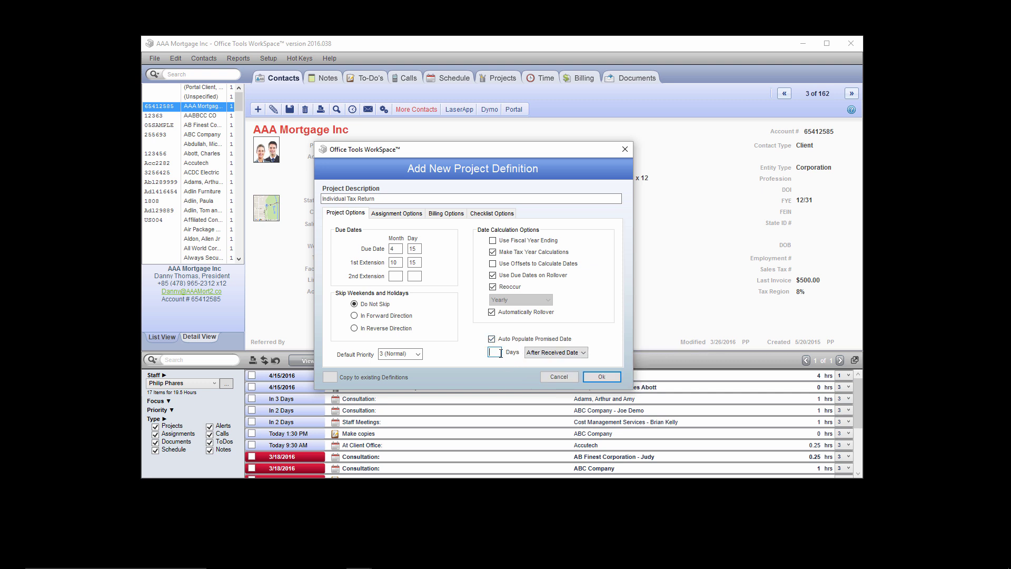
pyautogui.write('14')
# Step: Examine the assignment options, the date calculations for the billing description, and the estimated budget fields
pyautogui.click(400, 214)
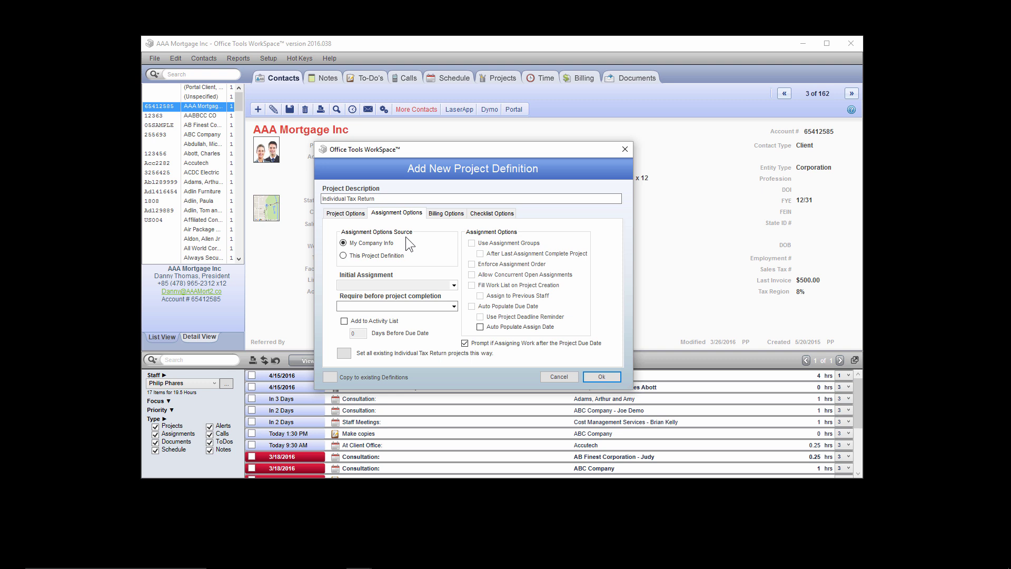
pyautogui.click(439, 215)
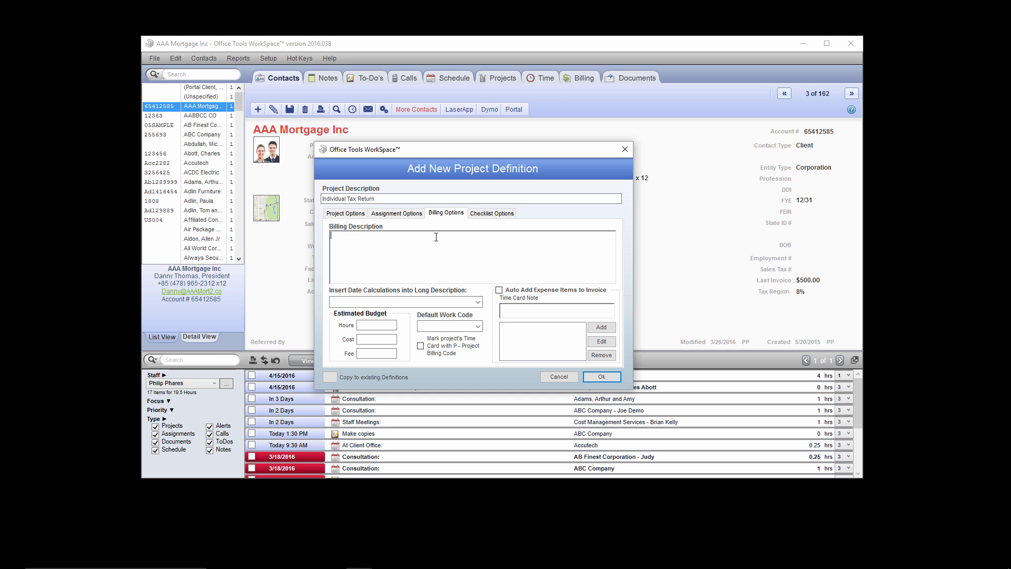
pyautogui.click(433, 239)
pyautogui.click(480, 302)
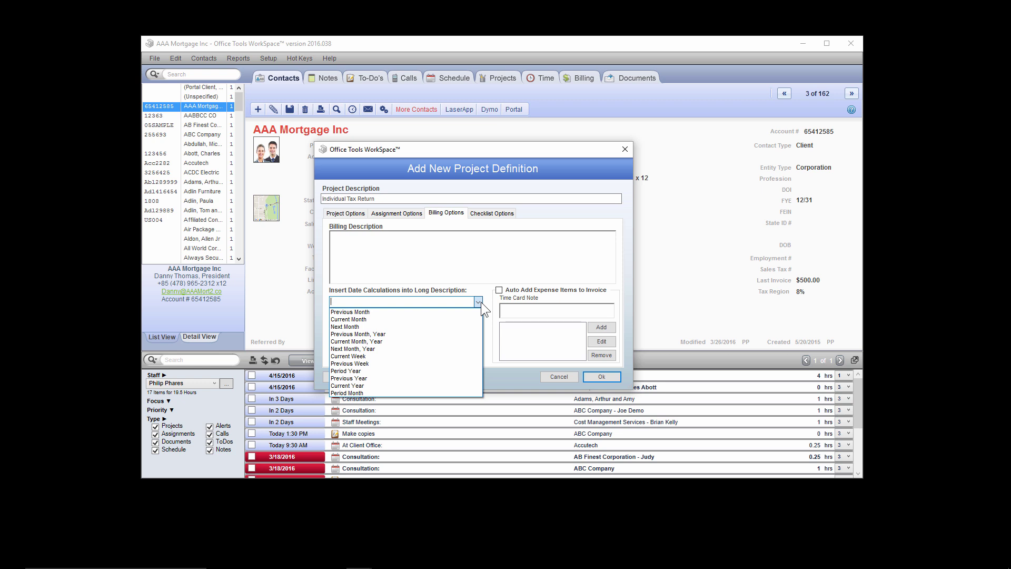
pyautogui.click(481, 302)
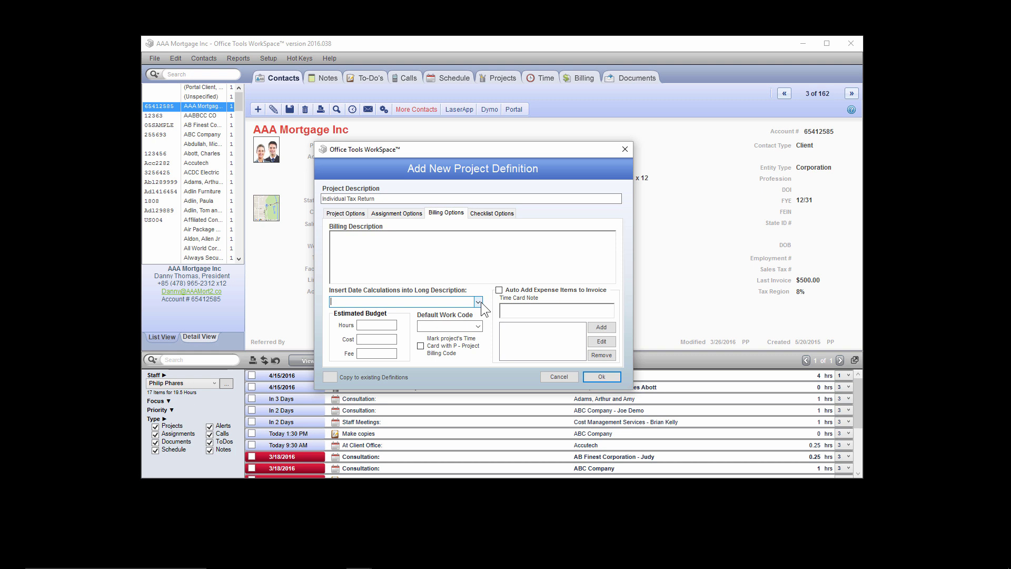
pyautogui.click(395, 324)
pyautogui.click(388, 353)
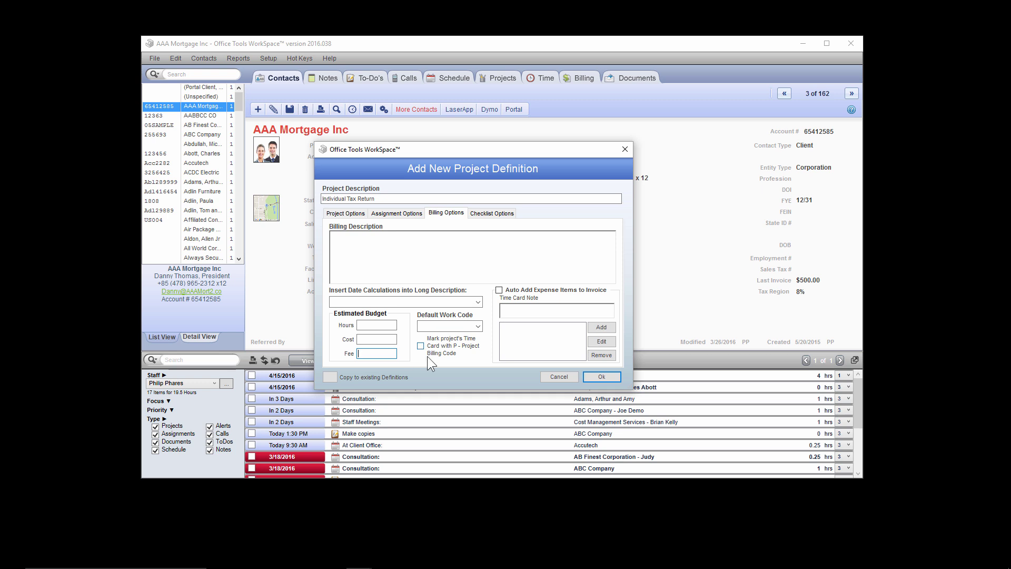
# Step: Set the project definition's default work code to 1040 Individual
pyautogui.click(479, 327)
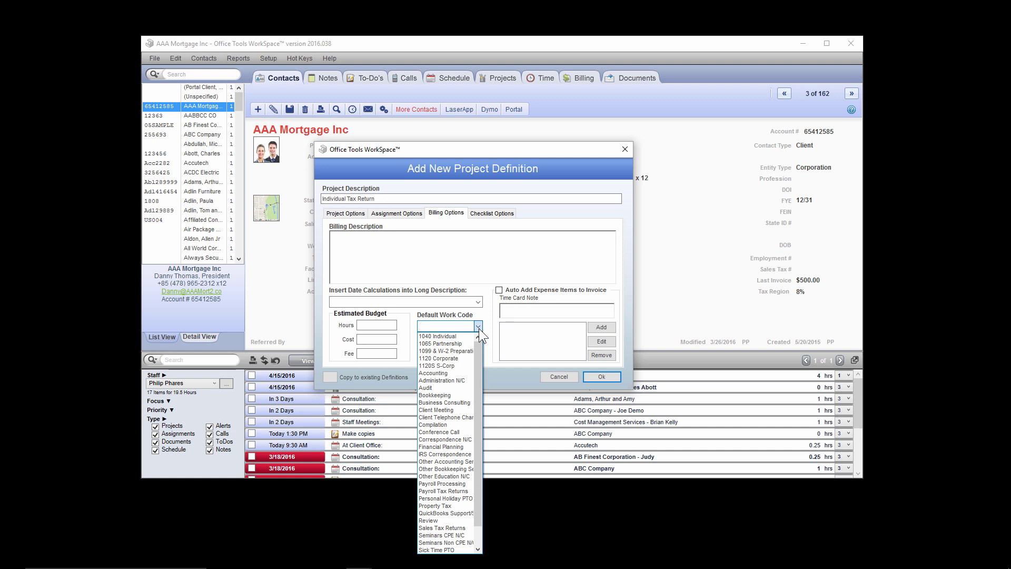
pyautogui.click(462, 335)
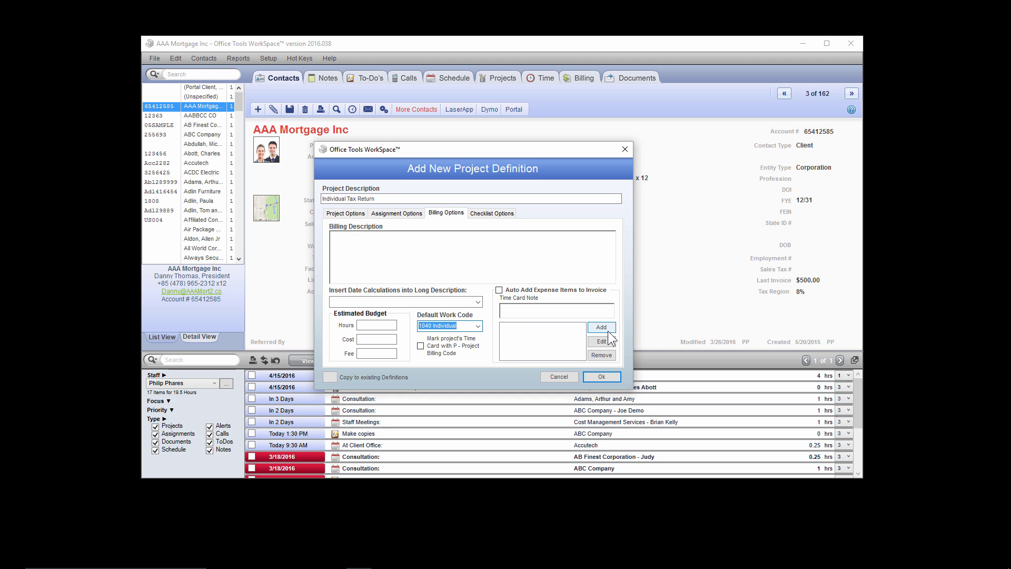
# Step: Select the available checklist items Engagement Letter Recieved and Engagement Letter Sent
pyautogui.click(498, 214)
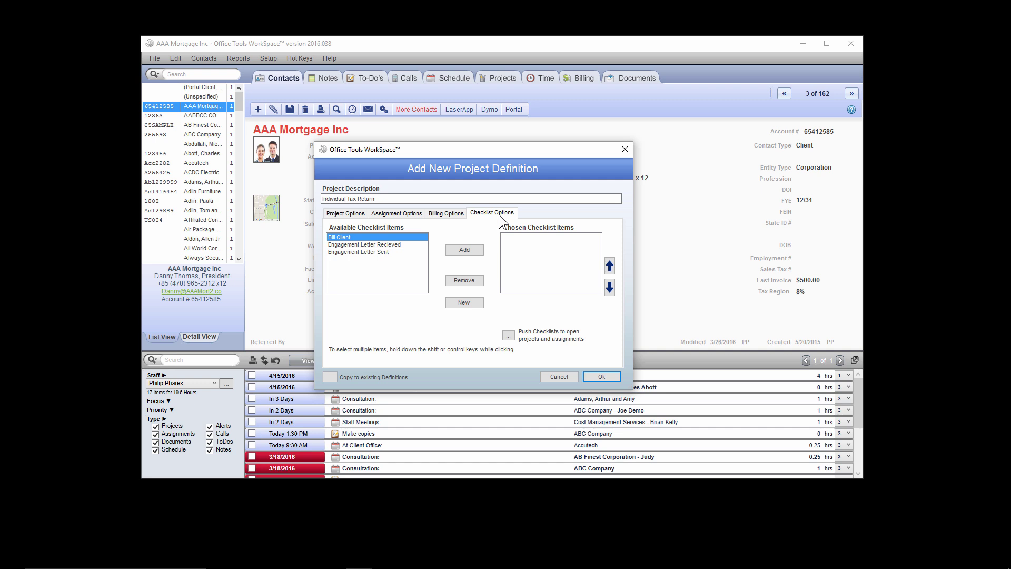
pyautogui.click(425, 244)
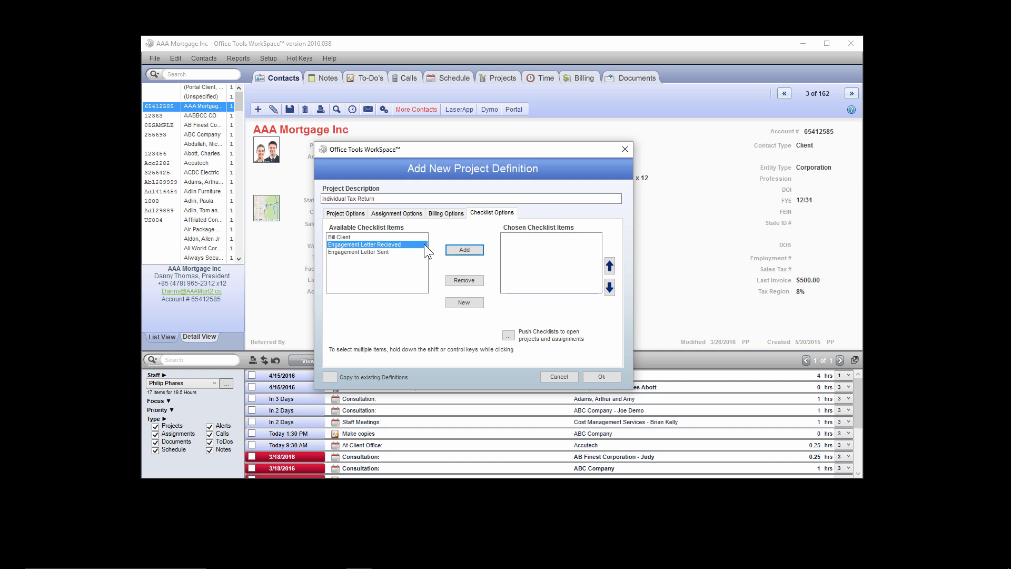
pyautogui.keyDown('shift'); pyautogui.click(425, 253); pyautogui.keyUp('shift')
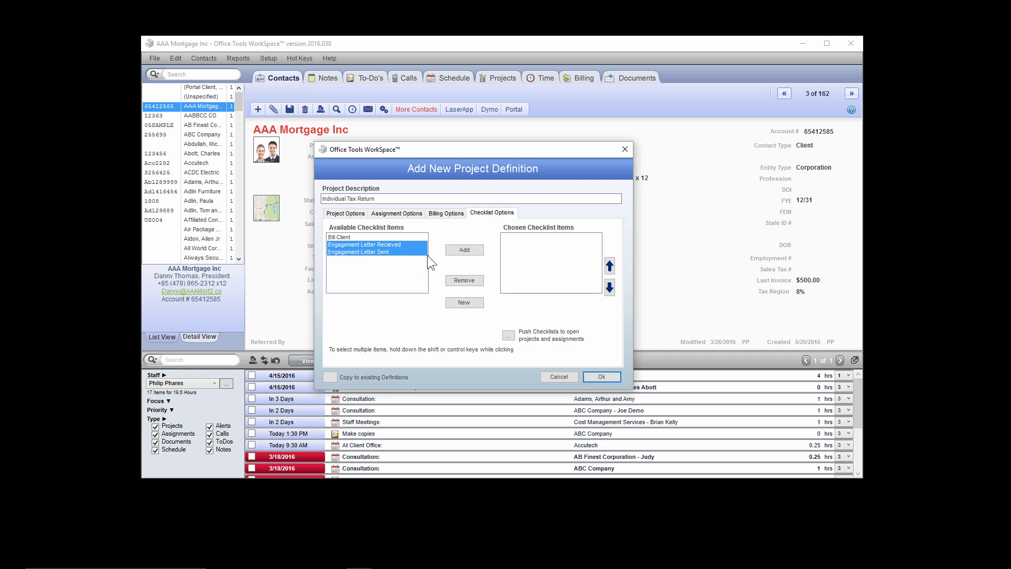